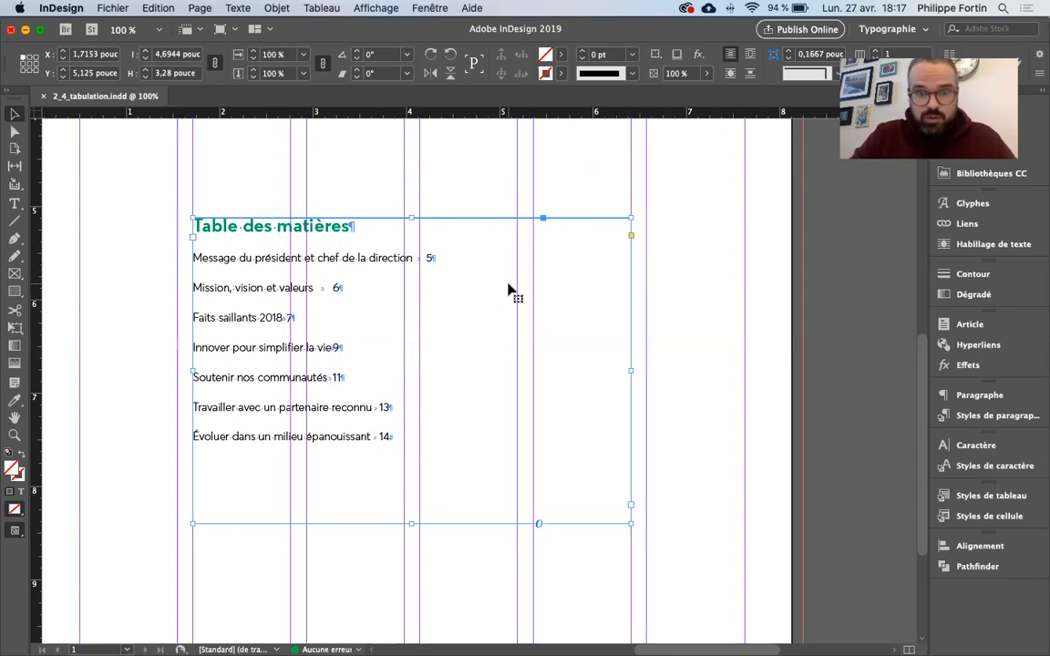
# Examine the tab characters between the titles and page numbers of the first two table of contents entries
pyautogui.doubleClick(419, 261)
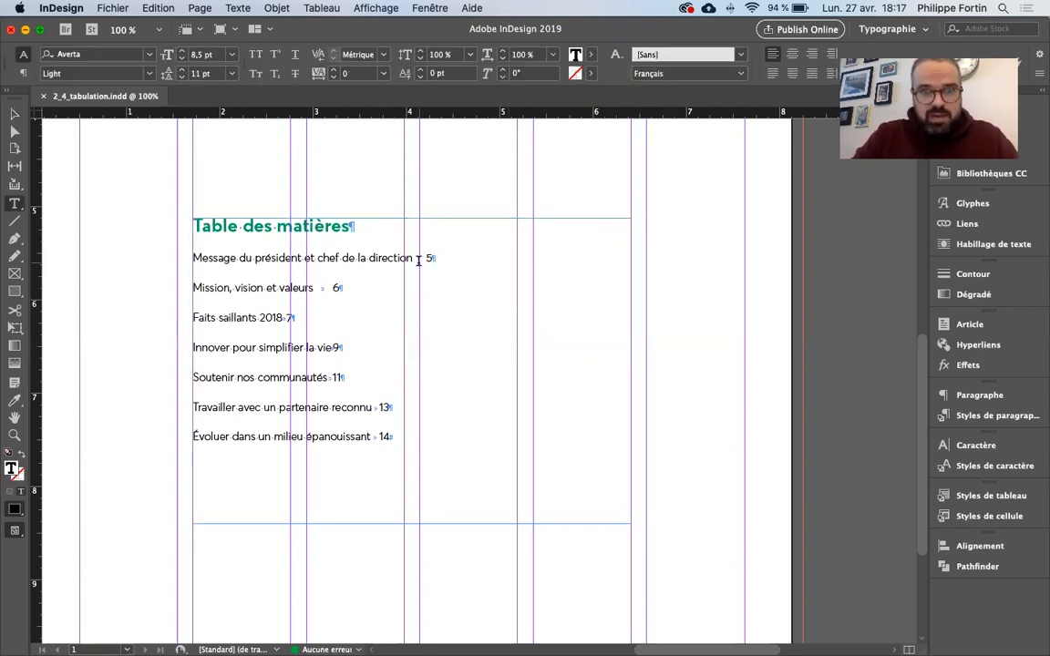
pyautogui.moveTo(424, 259); pyautogui.dragTo(413, 259)
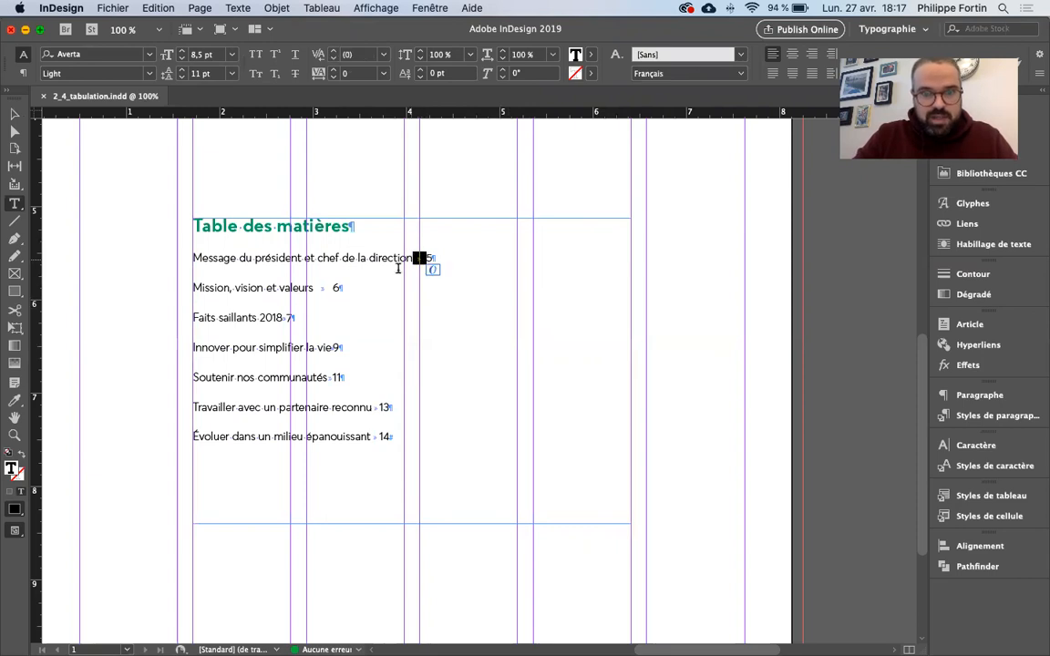
pyautogui.moveTo(333, 288); pyautogui.dragTo(315, 288)
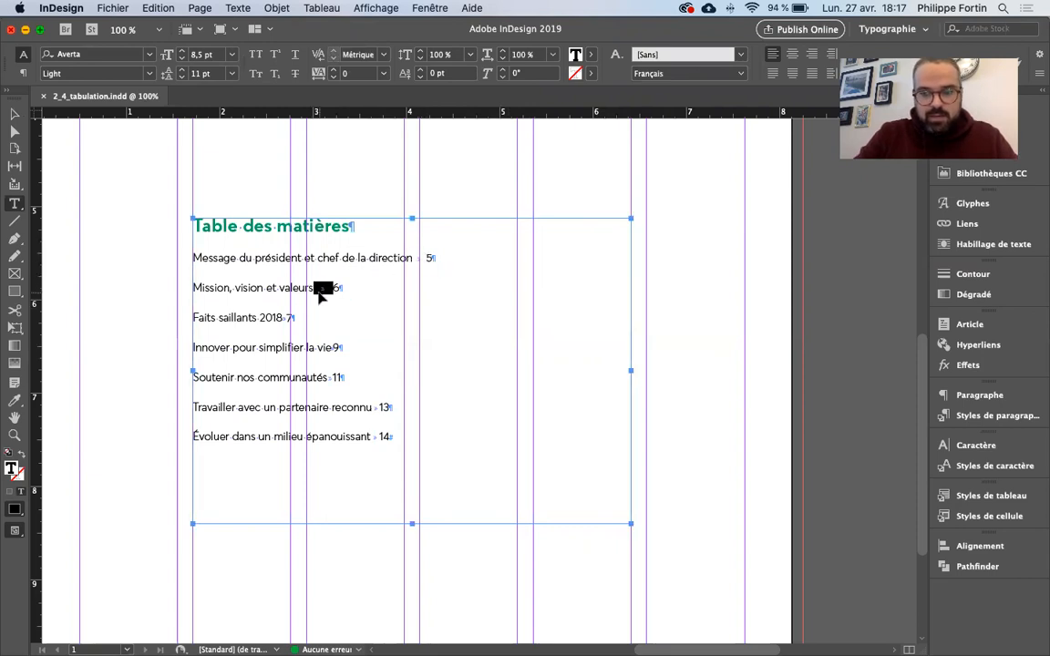
pyautogui.press('super+equal')
pyautogui.press('Escape')
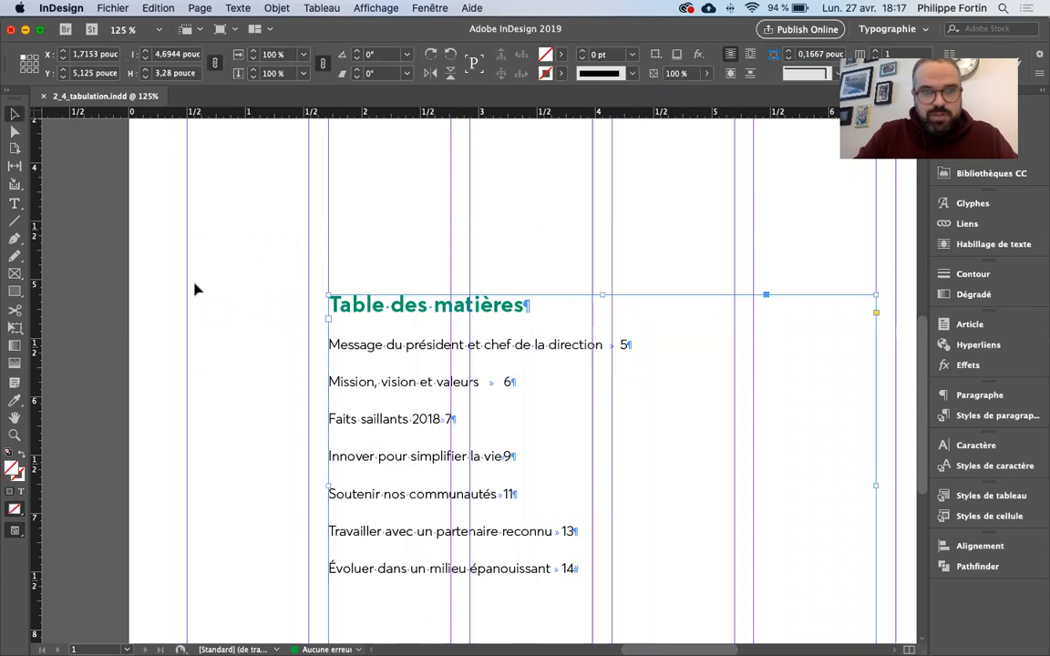
pyautogui.scroll(-3, 194, 291)
pyautogui.hscroll(3, 194, 290)
pyautogui.click(464, 213)
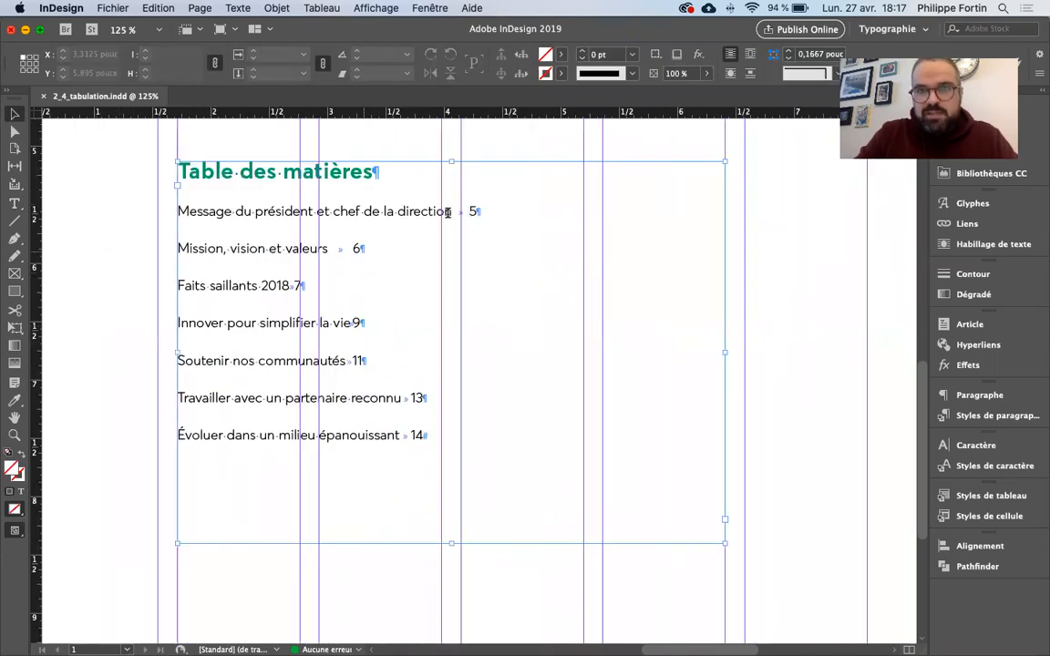
# Try adding a second tab before page number 5 in the first entry, and undo it
pyautogui.doubleClick(447, 212)
pyautogui.press('Tab')
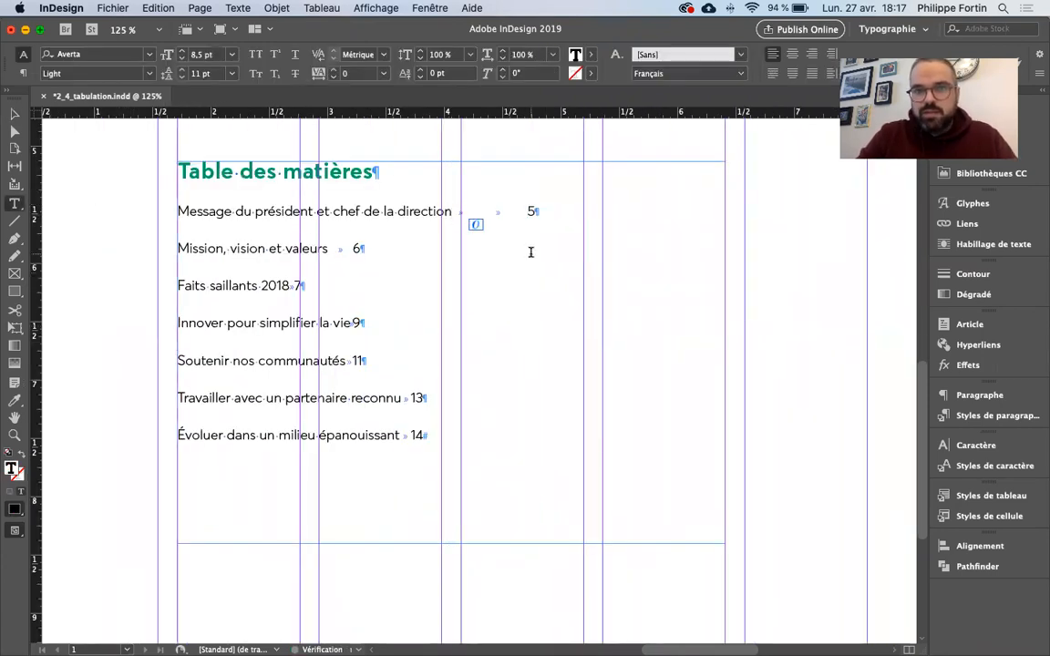
pyautogui.press('super+z')
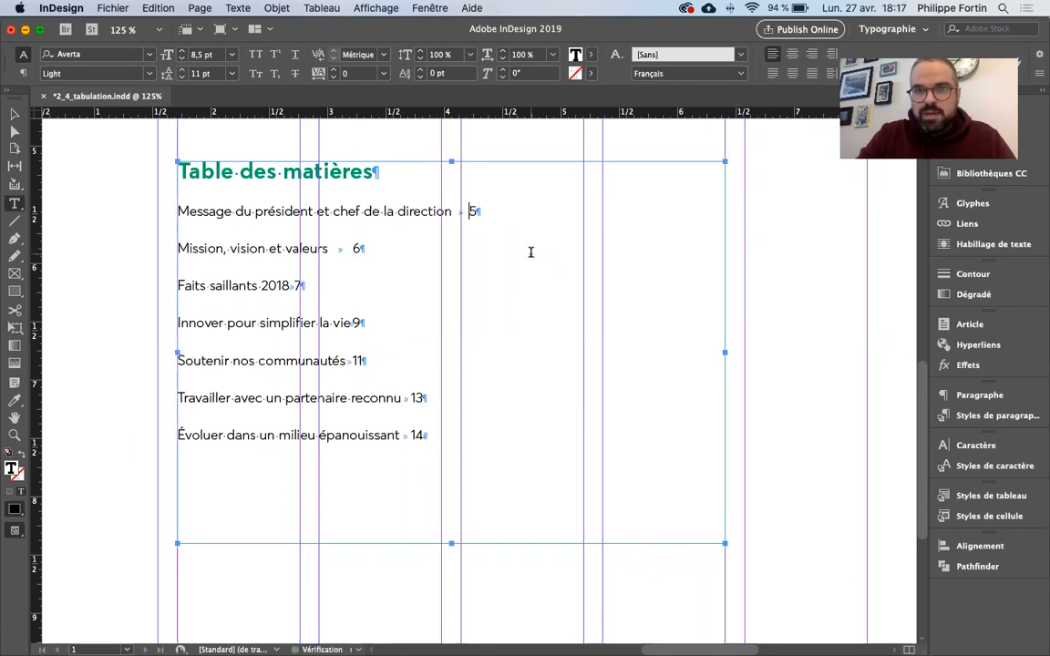
# Replace the tab before page number 5 in the first entry with a right-indent tab
pyautogui.hotkey('shift', 'Left')
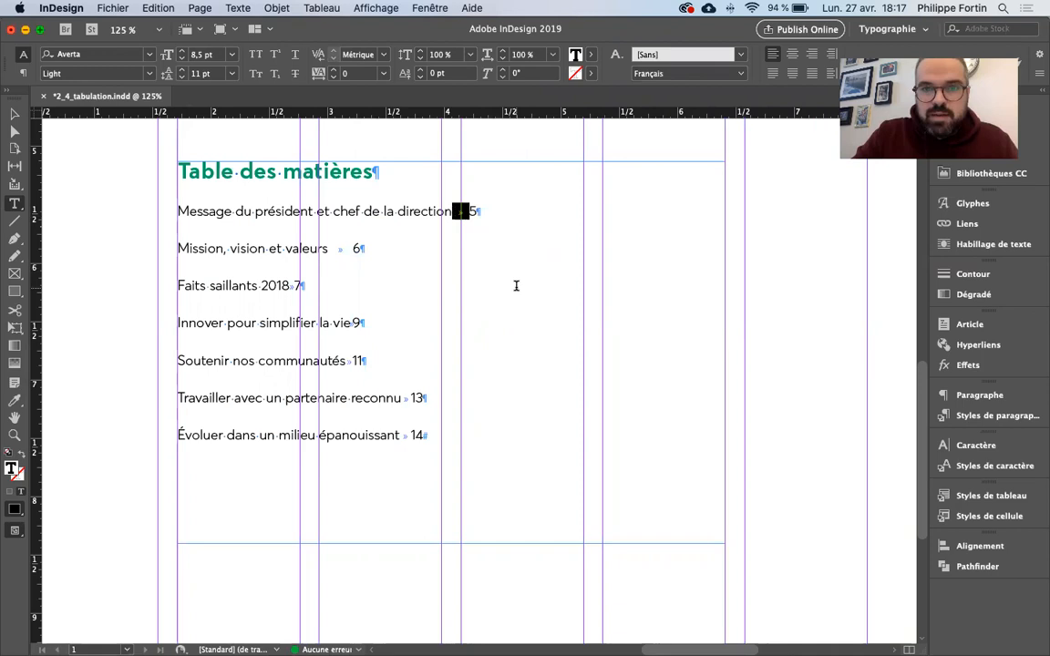
pyautogui.hotkey('shift', 'Tab')
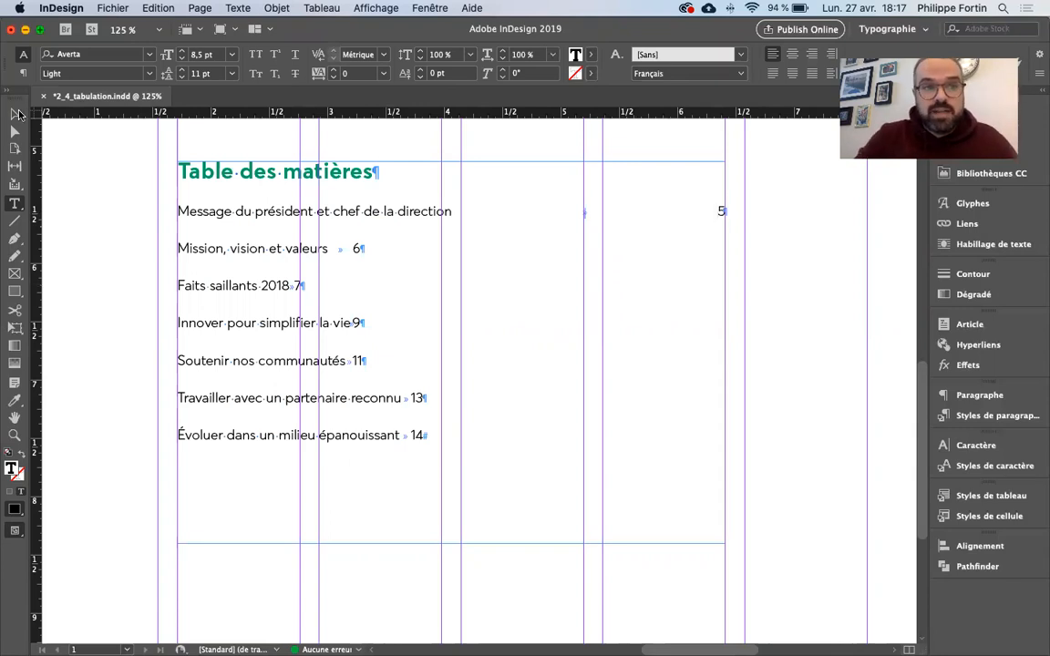
# Narrow the text frame to about 4,11 inches wide to test the right-indent tab, and restore its original width
pyautogui.press('Escape')
pyautogui.moveTo(726, 352); pyautogui.dragTo(658, 352)
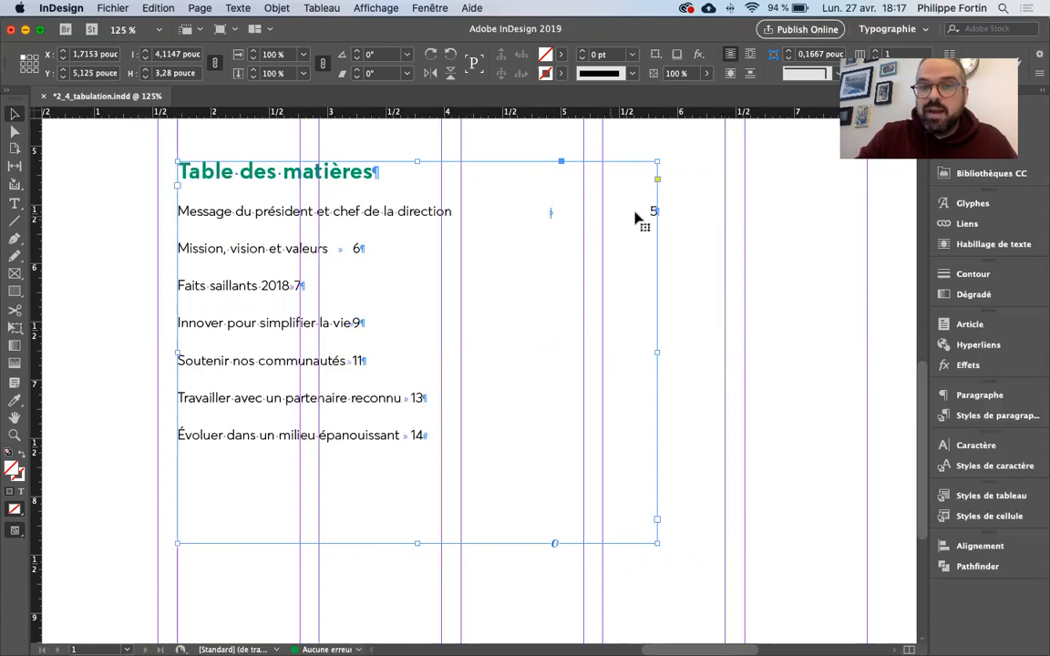
pyautogui.moveTo(658, 352); pyautogui.dragTo(724, 354)
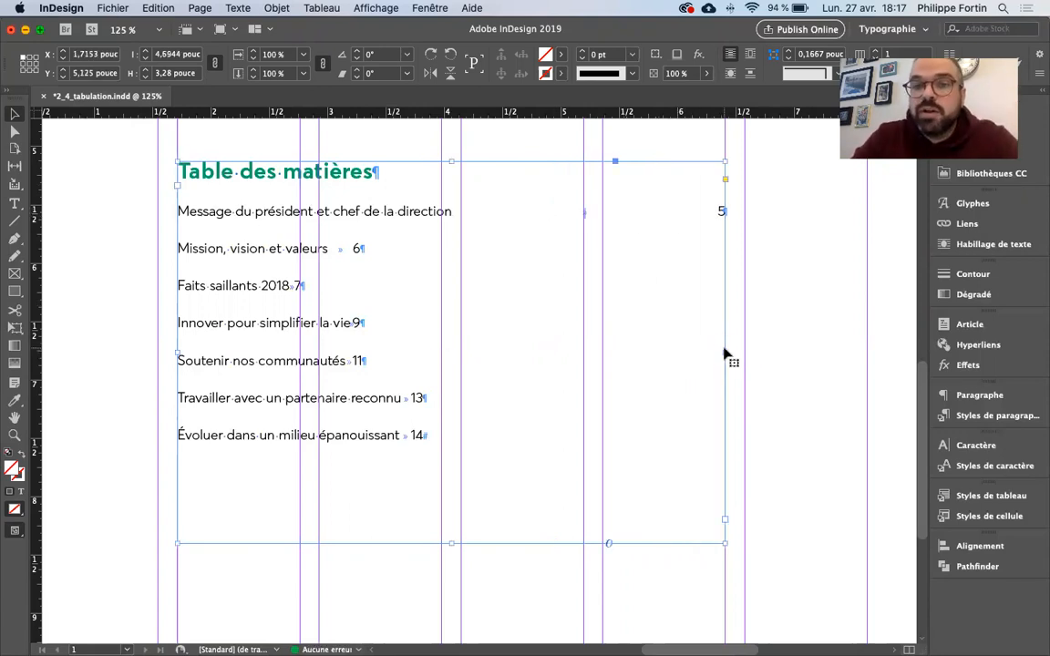
# Open the tab settings for the whole "Message du président et chef de la direction" entry and widen the tab ruler to span the frame
pyautogui.doubleClick(179, 211)
pyautogui.moveTo(179, 211); pyautogui.dragTo(727, 211)
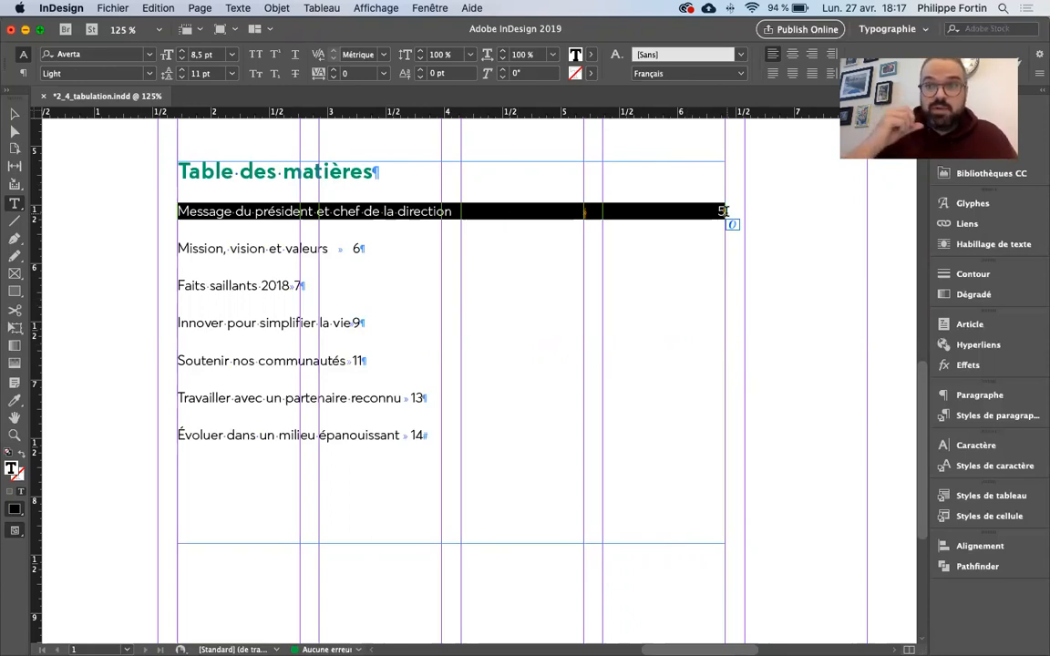
pyautogui.press('super')
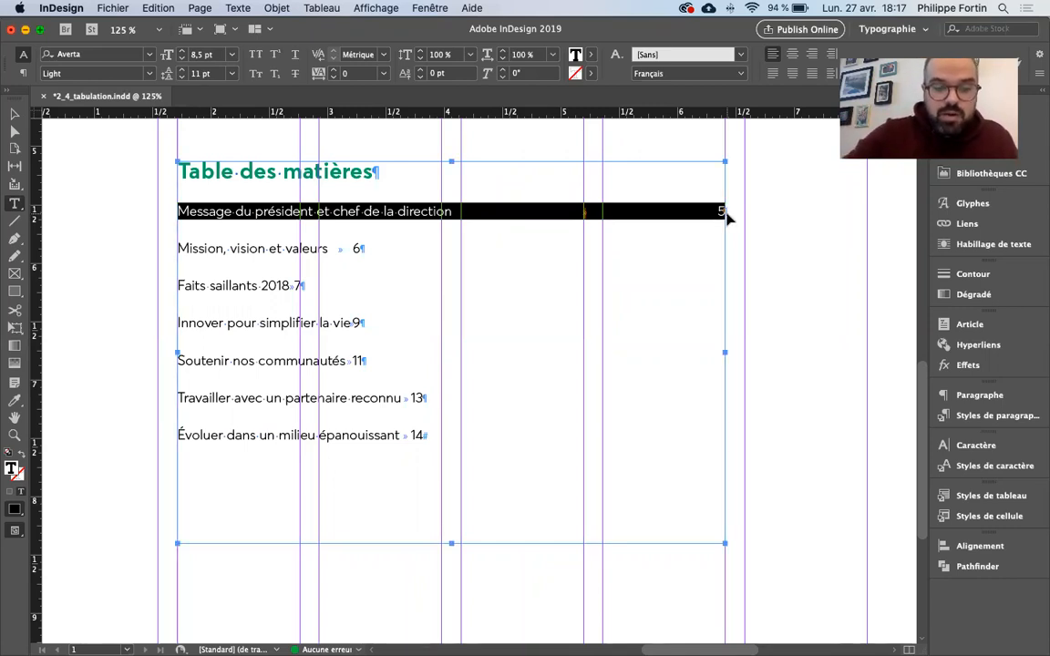
pyautogui.press('super+shift+t')
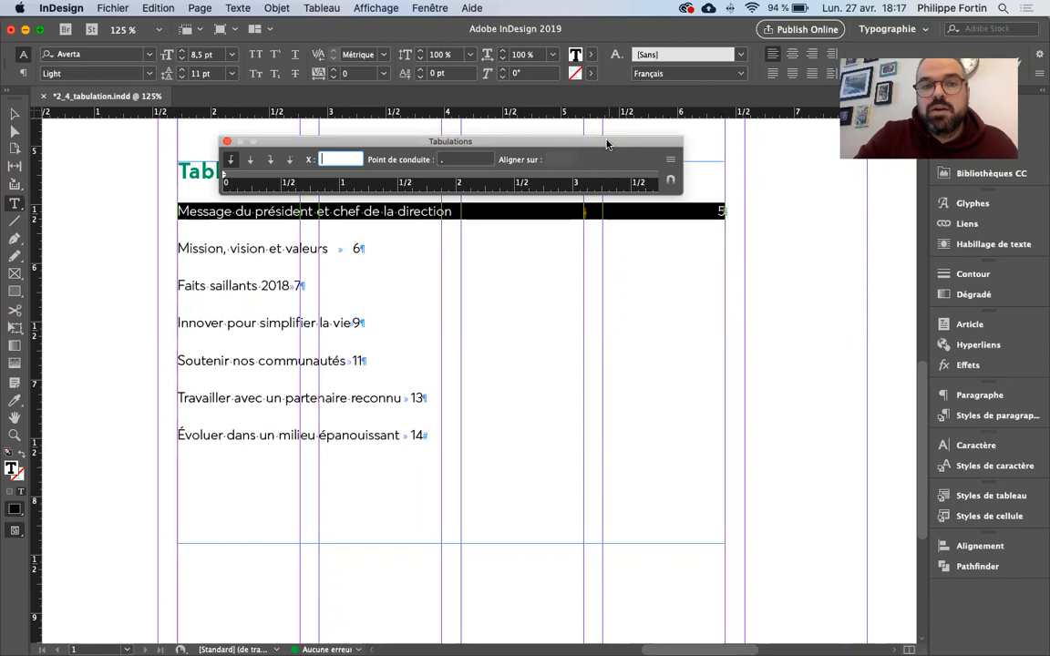
pyautogui.moveTo(607, 144); pyautogui.dragTo(566, 143)
pyautogui.moveTo(639, 171); pyautogui.dragTo(758, 175)
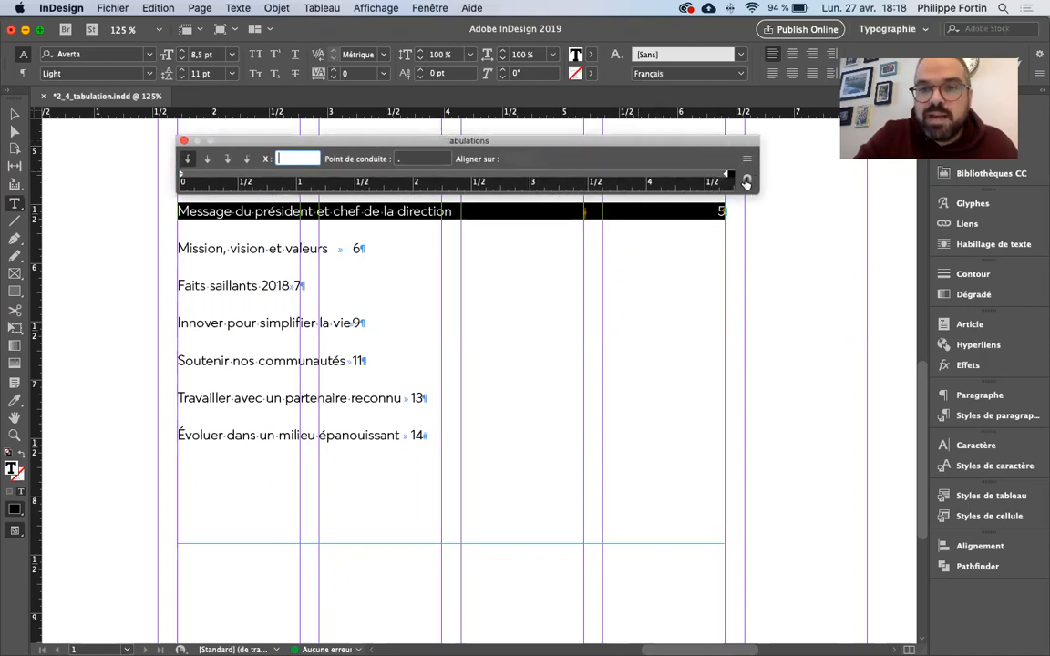
pyautogui.moveTo(663, 143); pyautogui.dragTo(662, 143)
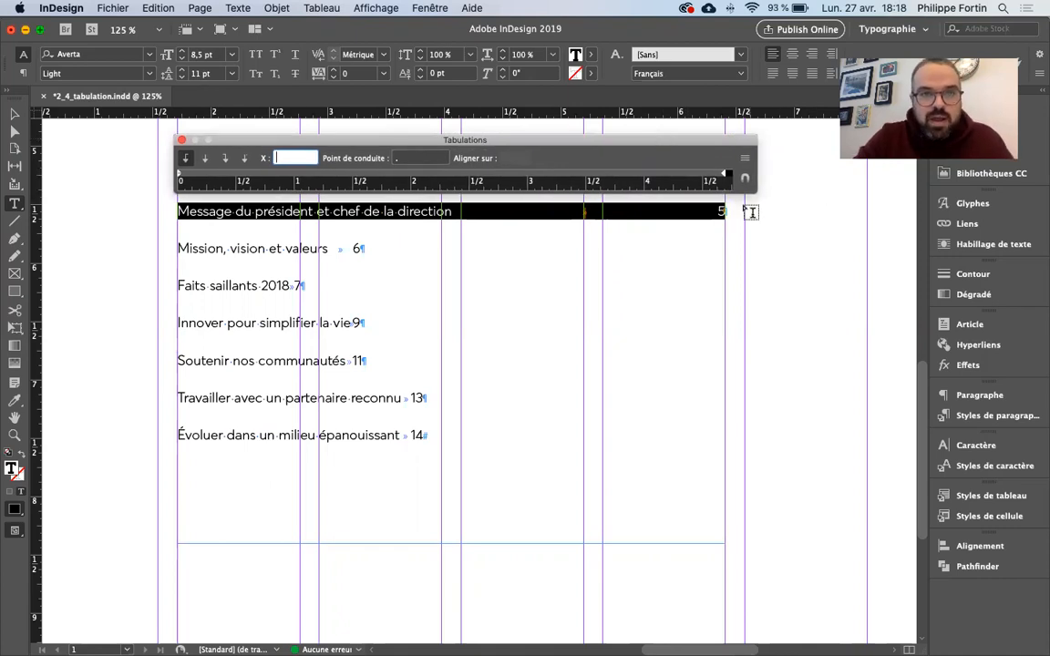
# Add a right-aligned tab stop at 2,6944 inches to the first entry
pyautogui.click(406, 159)
pyautogui.press('BackSpace')
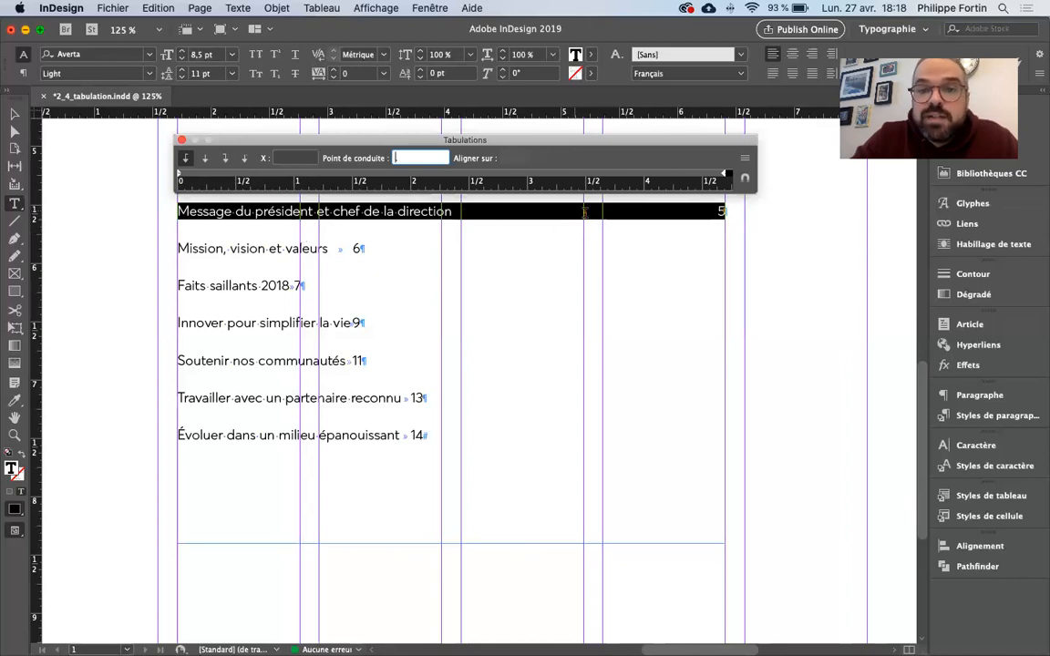
pyautogui.click(225, 160)
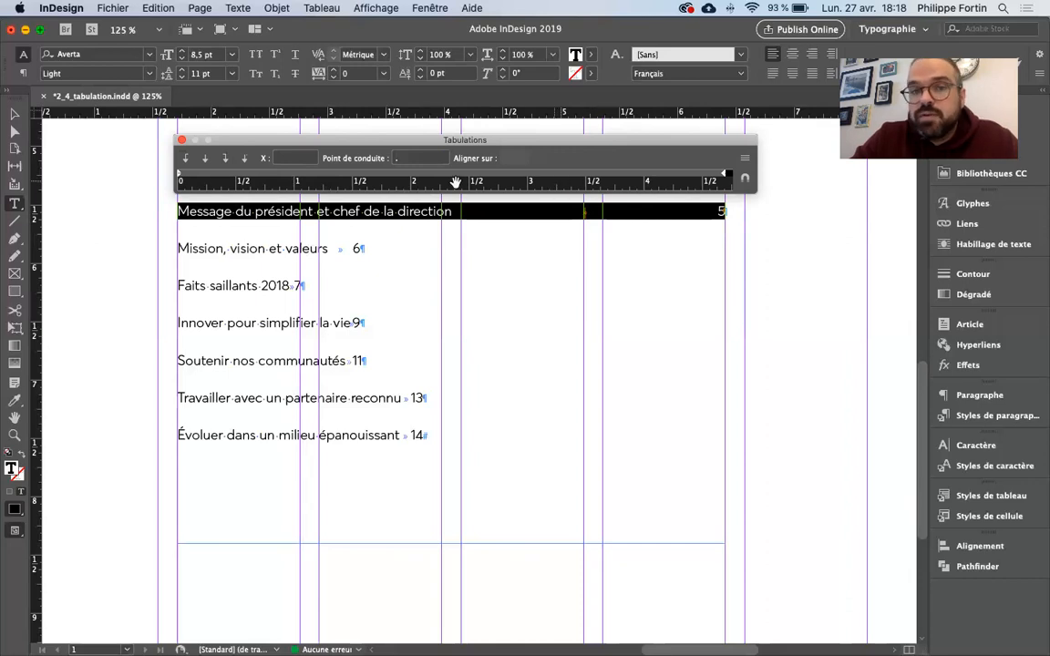
pyautogui.moveTo(338, 176); pyautogui.dragTo(492, 176)
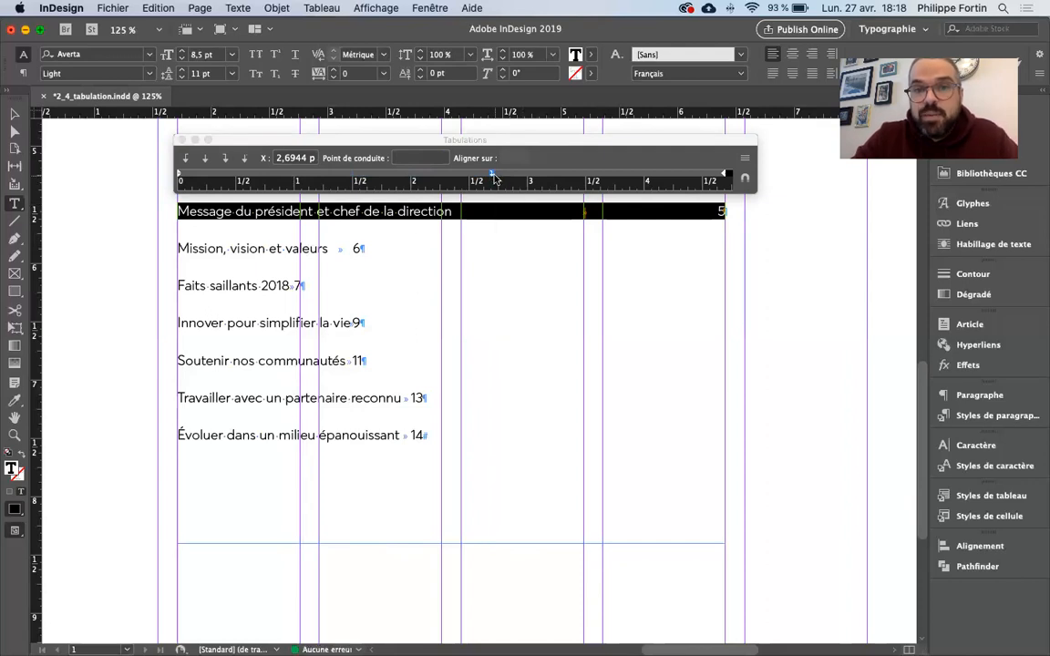
# Set the leader (Point de conduite) of the first entry's tab stop to a period and select the dotted section
pyautogui.click(419, 161)
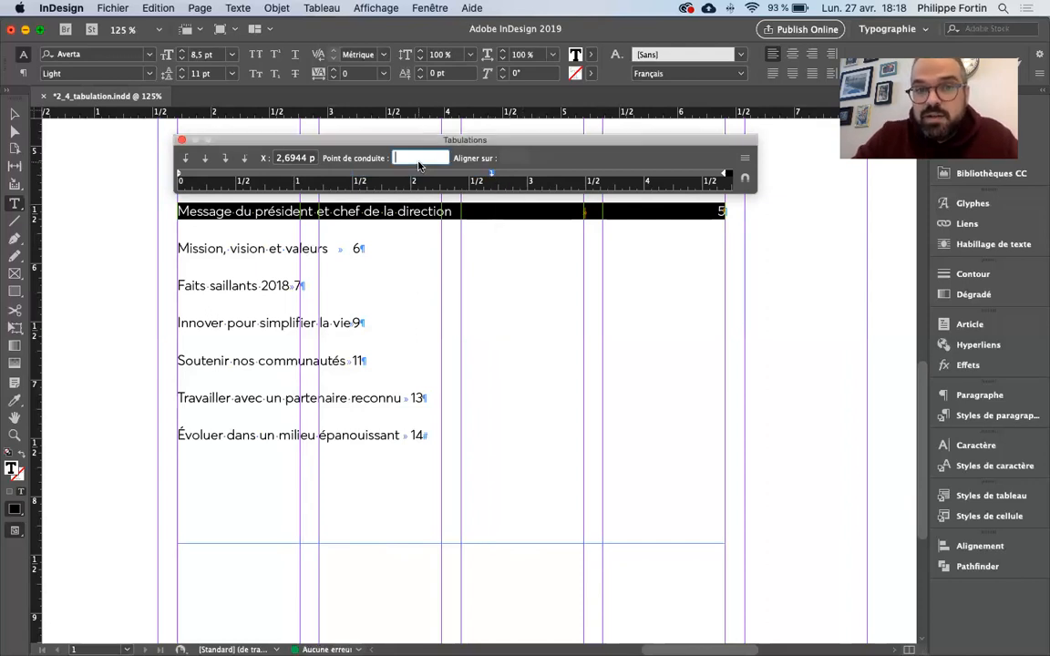
pyautogui.write('.')
pyautogui.press('Return')
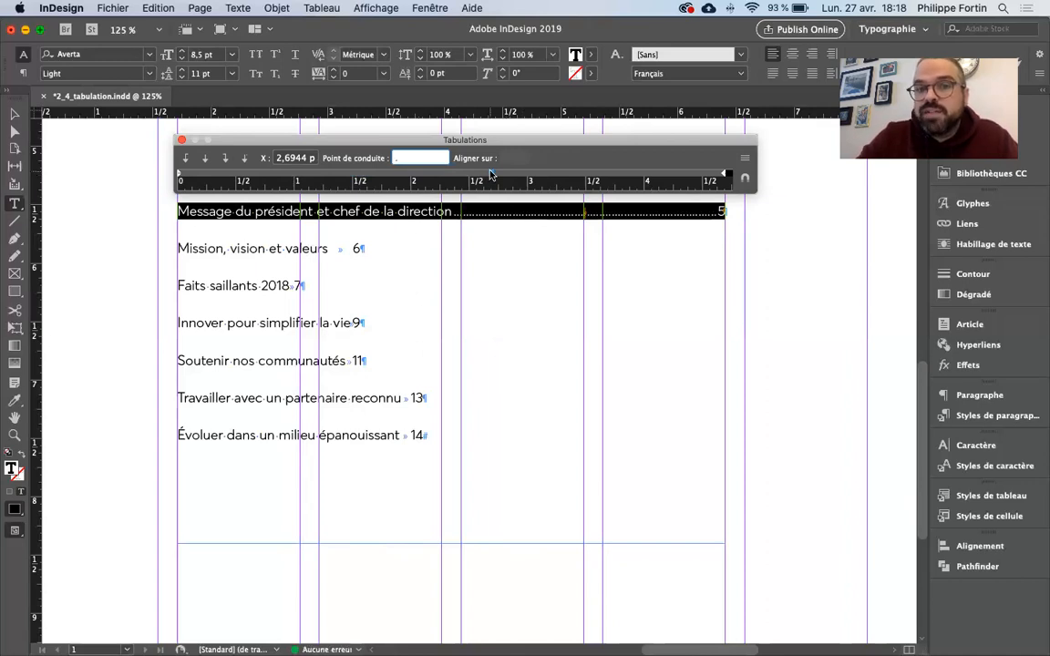
pyautogui.click(491, 173)
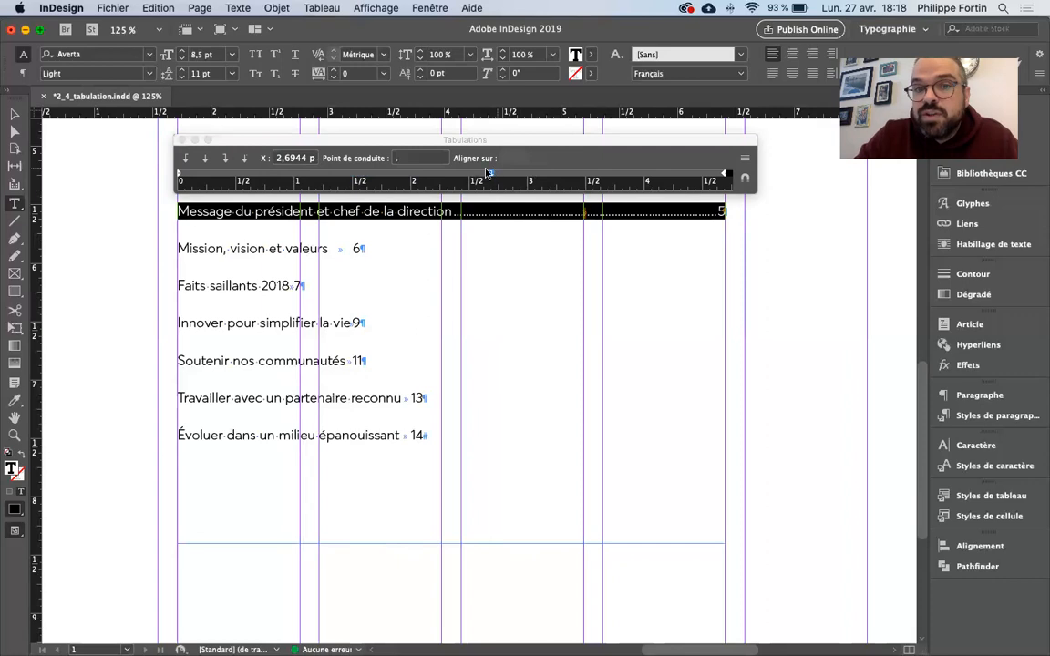
pyautogui.click(395, 161)
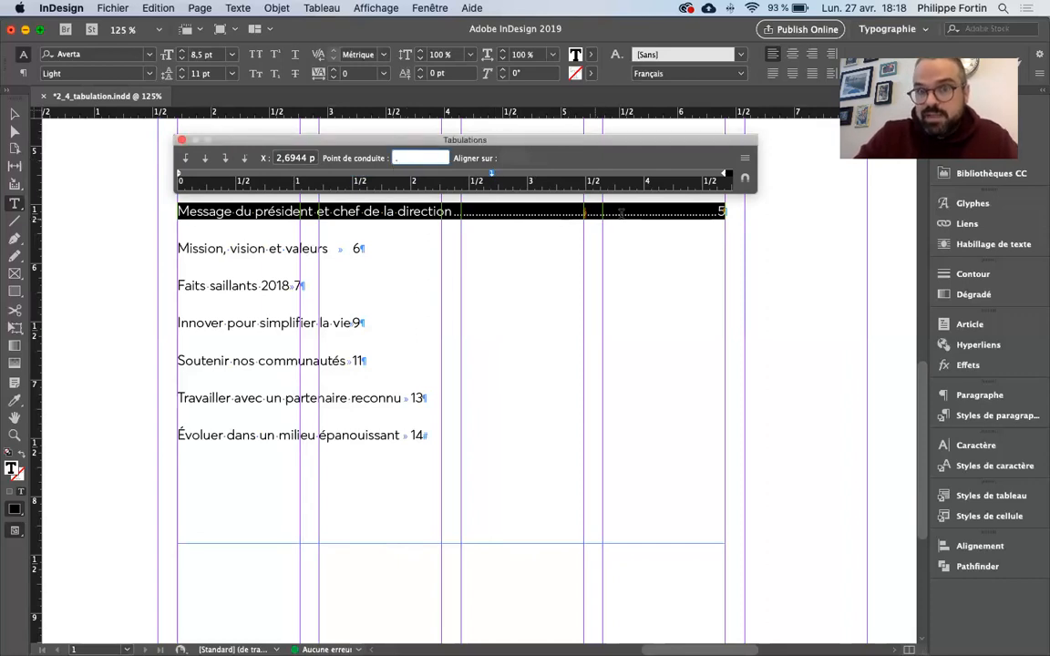
pyautogui.press('BackSpace')
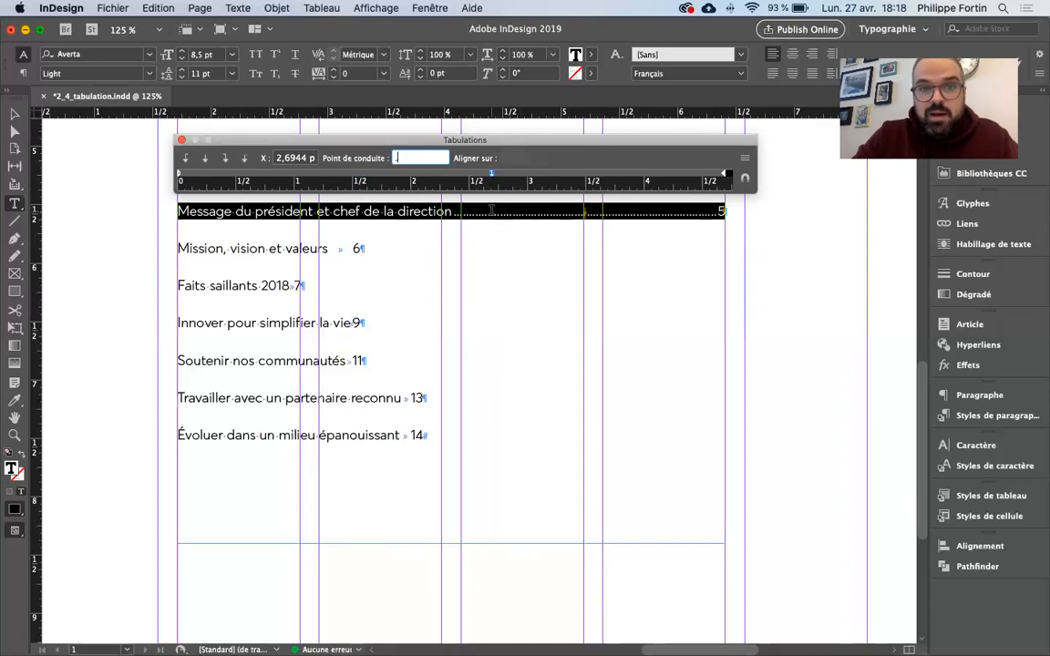
pyautogui.write('.')
pyautogui.click(491, 211)
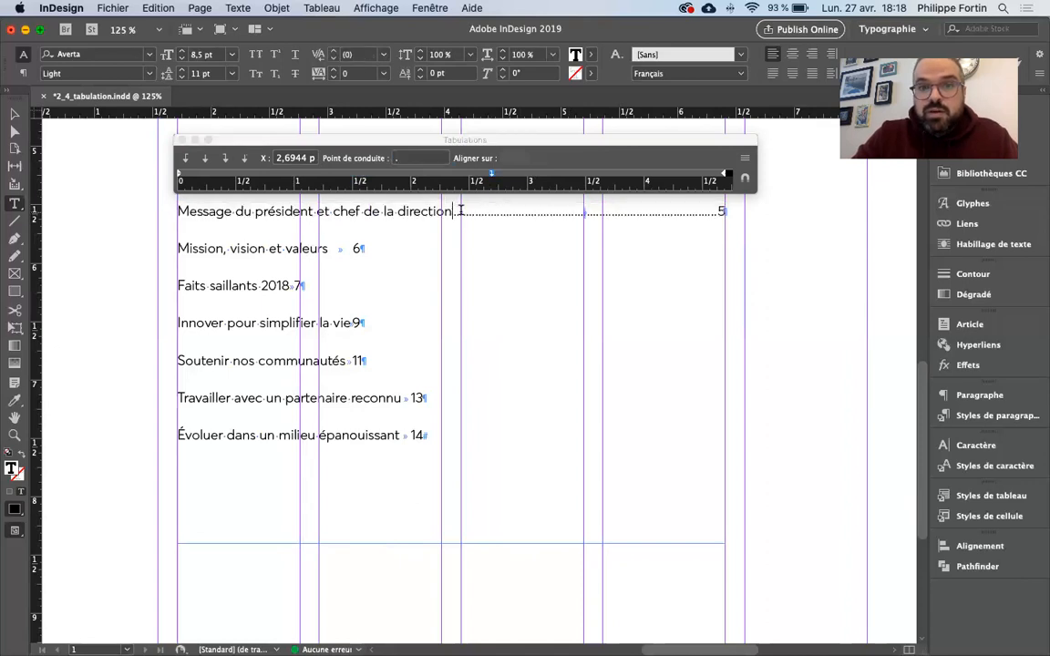
pyautogui.moveTo(452, 211); pyautogui.dragTo(714, 211)
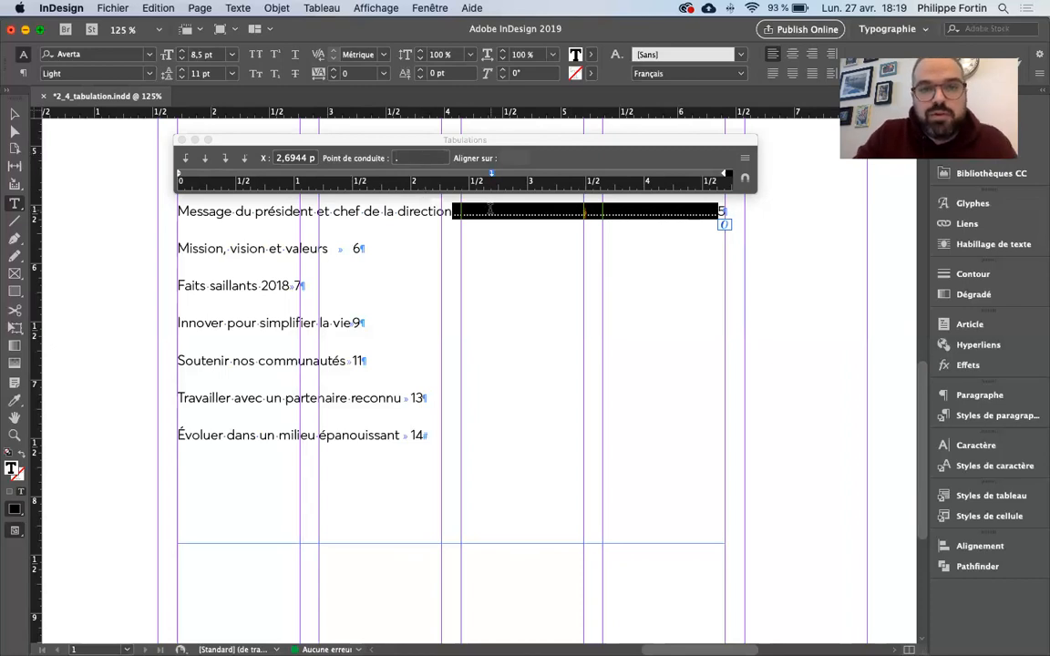
# Create a paragraph style from the first entry's formatting and name it "TDM element"
pyautogui.click(440, 211)
pyautogui.tripleClick(439, 212)
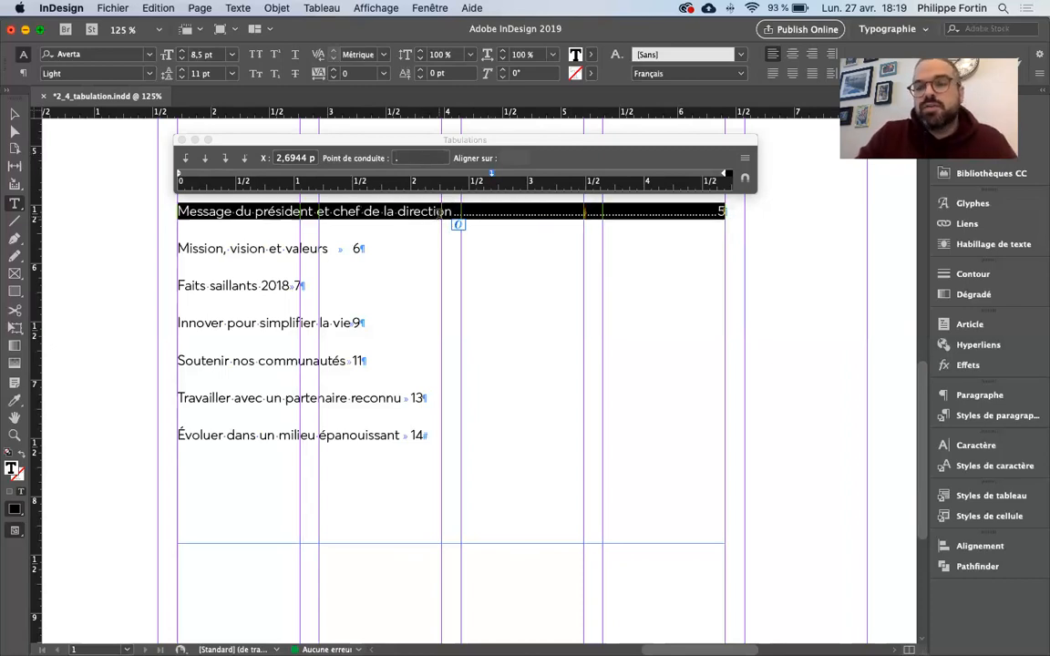
pyautogui.click(996, 415)
pyautogui.click(884, 600)
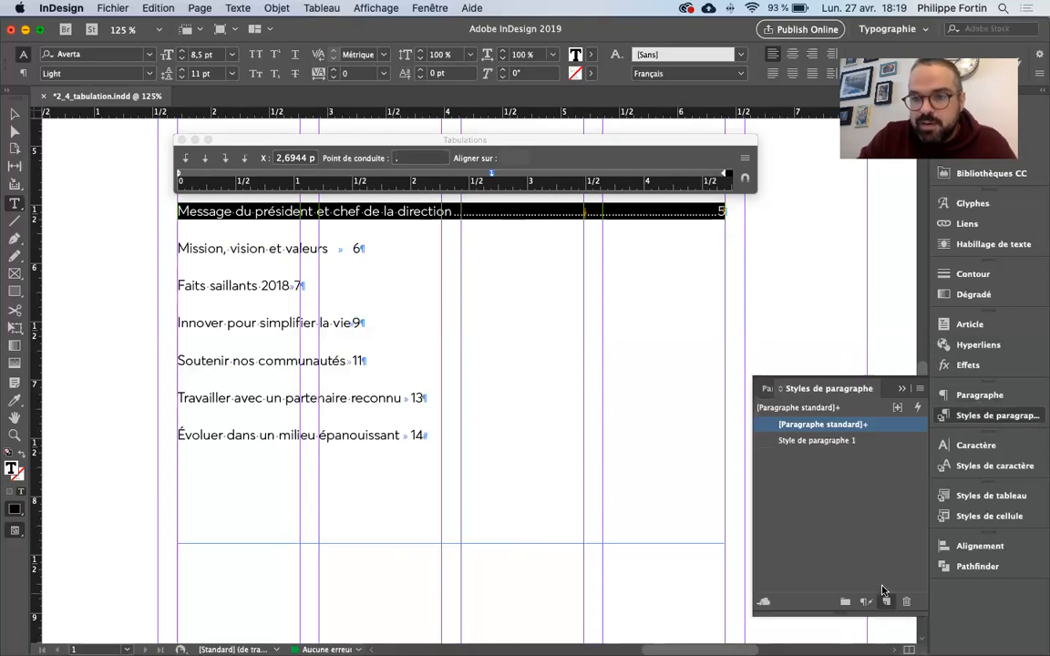
pyautogui.doubleClick(843, 441)
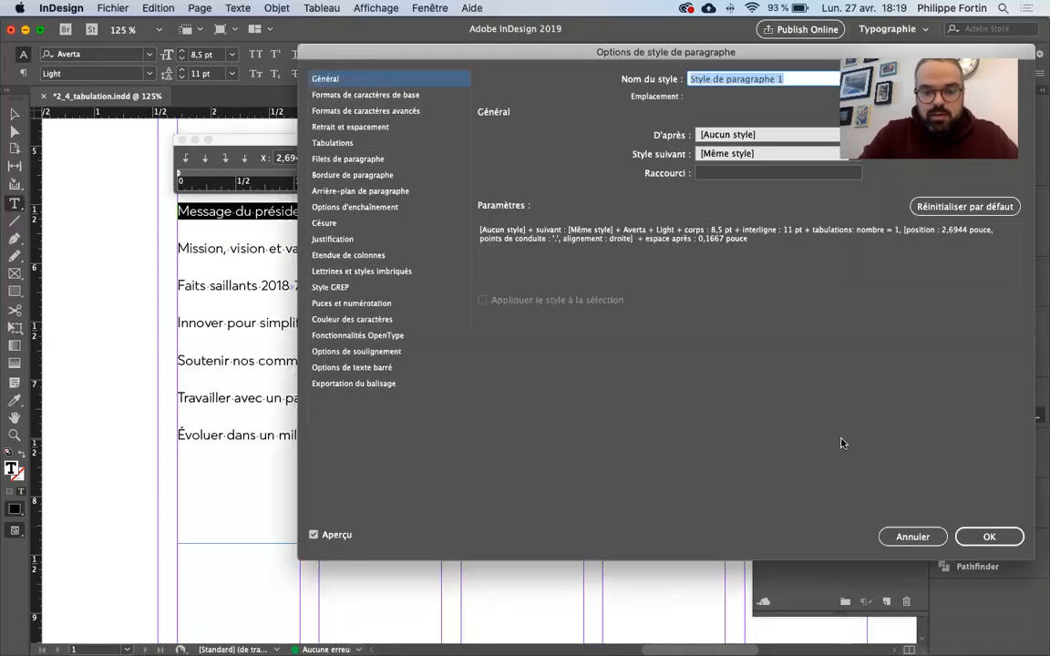
pyautogui.write('TDM')
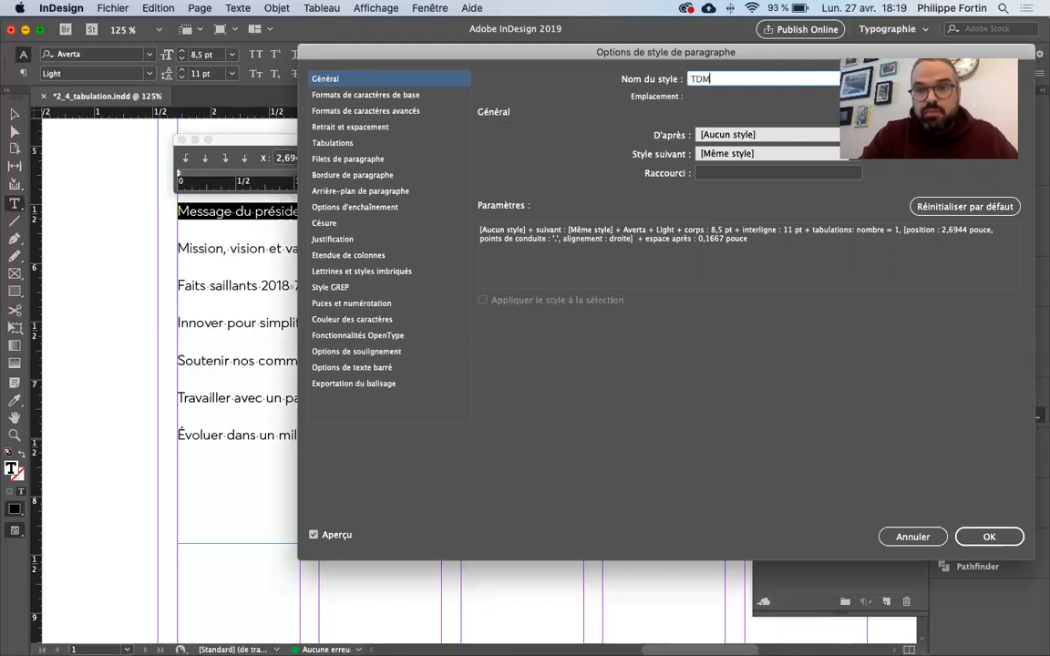
pyautogui.write(' element')
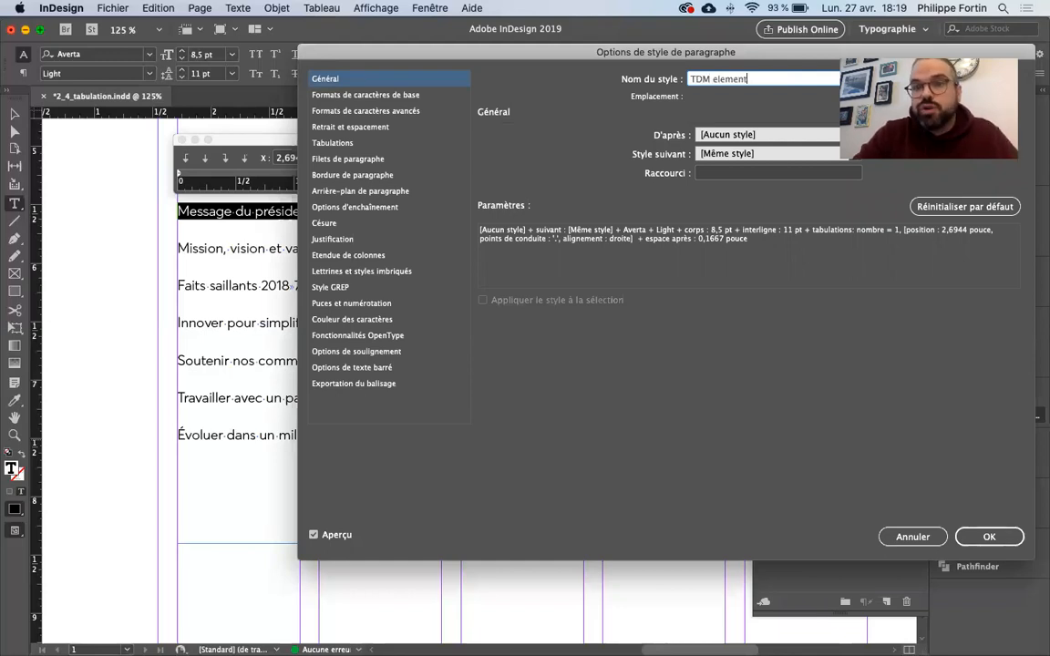
pyautogui.press('Return')
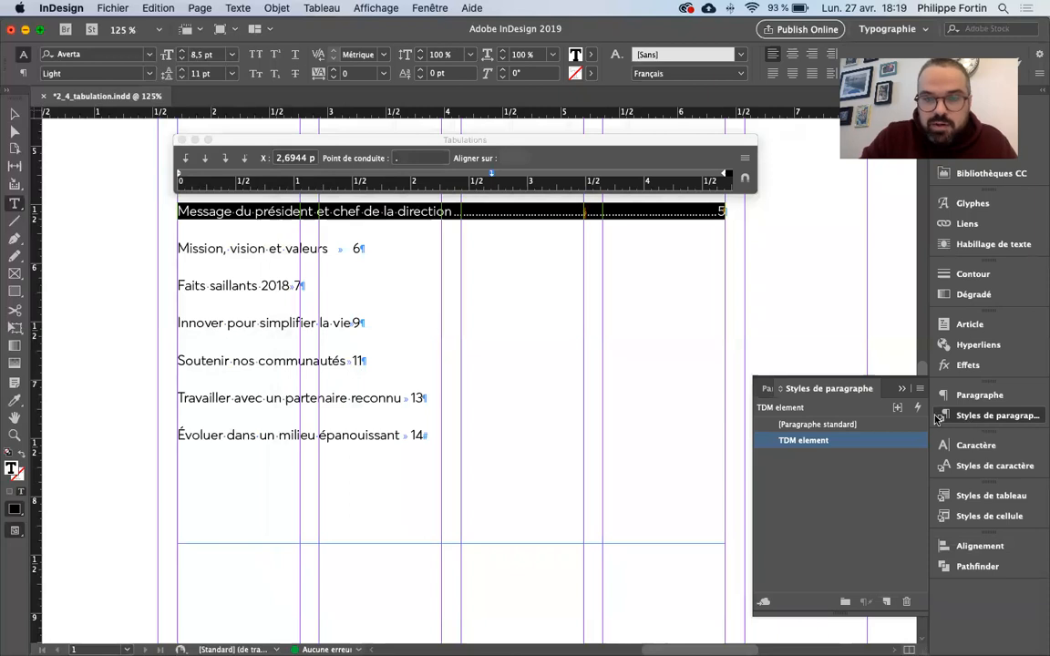
# Apply the "TDM element" paragraph style to the entries from "Mission, vision et valeurs" through "Évoluer dans un milieu épanouissant"
pyautogui.moveTo(181, 257); pyautogui.dragTo(631, 445)
pyautogui.click(866, 444)
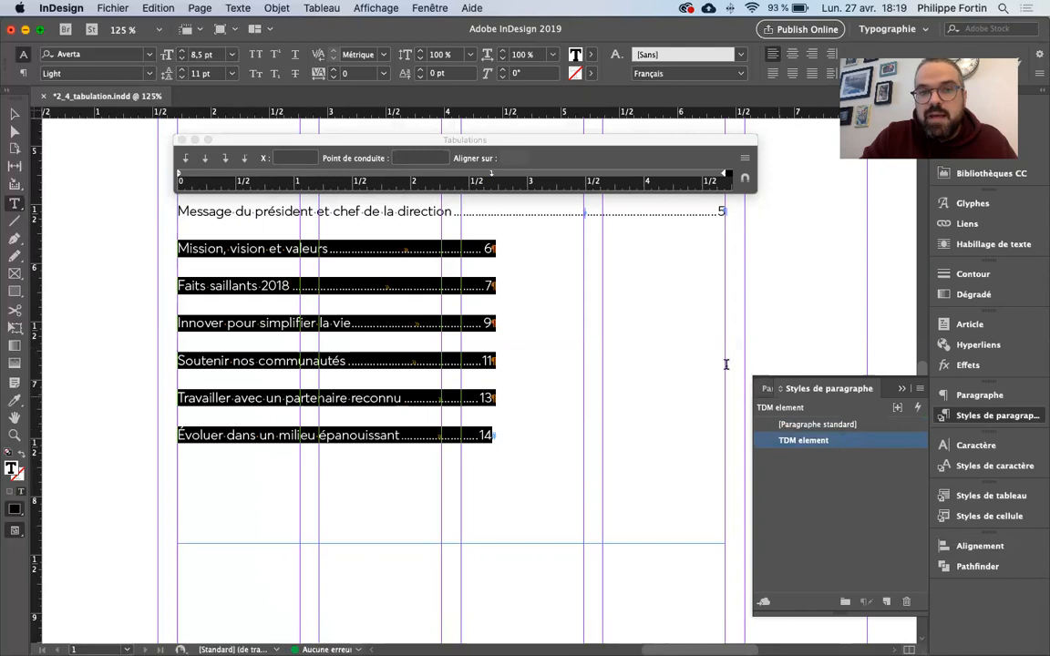
pyautogui.click(475, 246)
pyautogui.moveTo(326, 247); pyautogui.dragTo(457, 246)
pyautogui.click(392, 278)
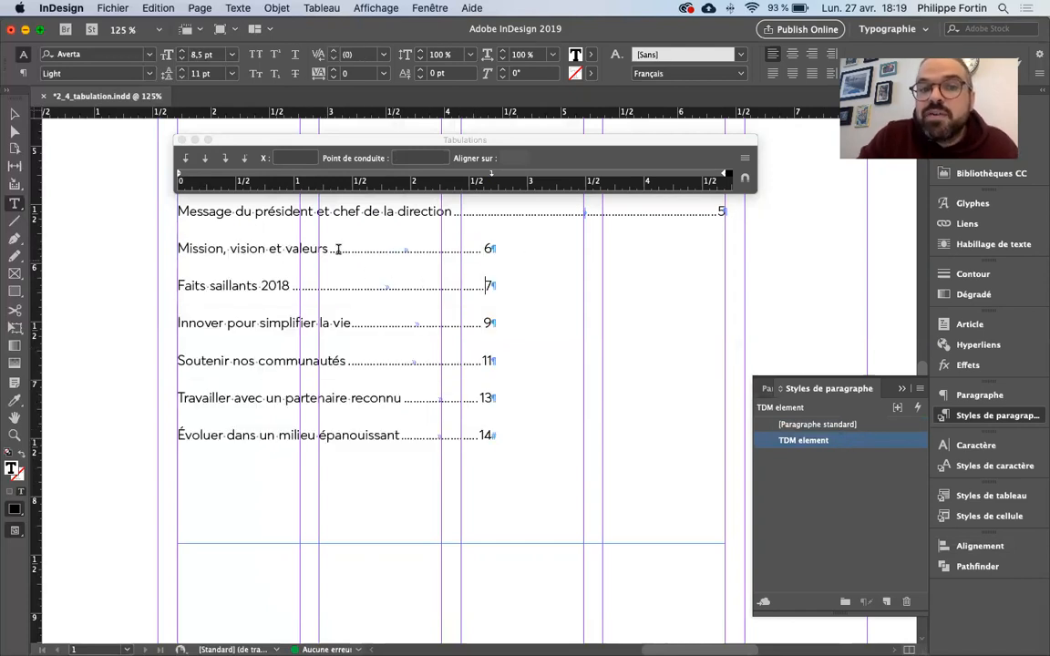
# Replace the tabs before the page numbers of the last six entries with right-indent tabs, and select the text frame
pyautogui.moveTo(328, 247); pyautogui.dragTo(472, 247)
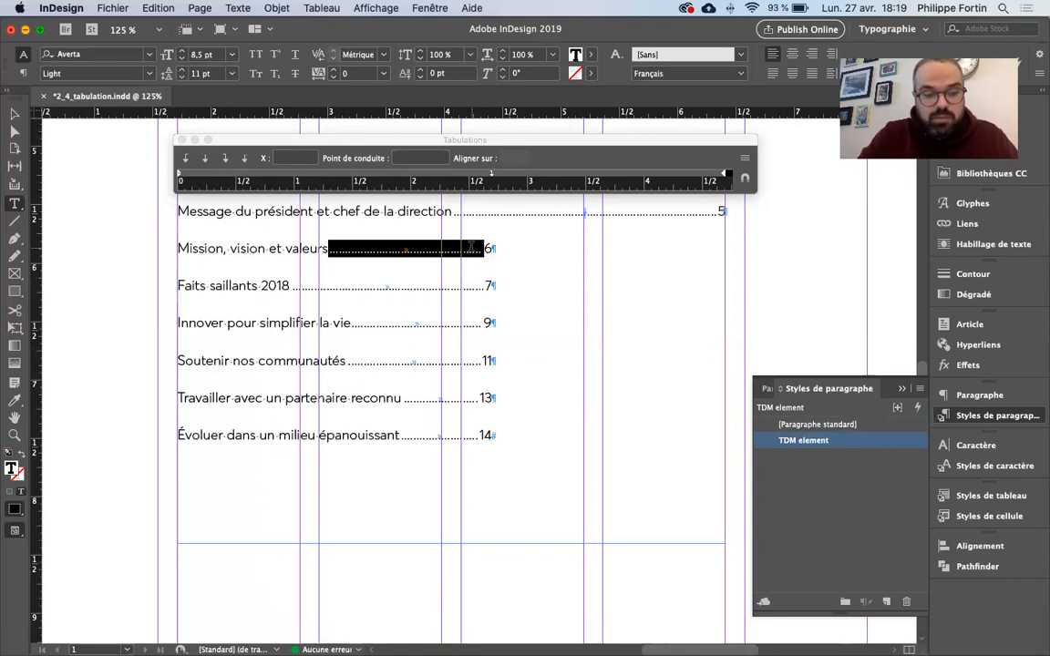
pyautogui.hotkey('shift', 'Tab')
pyautogui.moveTo(292, 285); pyautogui.dragTo(486, 285)
pyautogui.hotkey('shift', 'Tab')
pyautogui.moveTo(352, 322); pyautogui.dragTo(486, 322)
pyautogui.hotkey('shift', 'Tab')
pyautogui.moveTo(347, 360); pyautogui.dragTo(480, 360)
pyautogui.hotkey('shift', 'Tab')
pyautogui.moveTo(403, 397); pyautogui.dragTo(481, 397)
pyautogui.hotkey('shift', 'Tab')
pyautogui.moveTo(401, 435); pyautogui.dragTo(480, 435)
pyautogui.hotkey('shift', 'Tab')
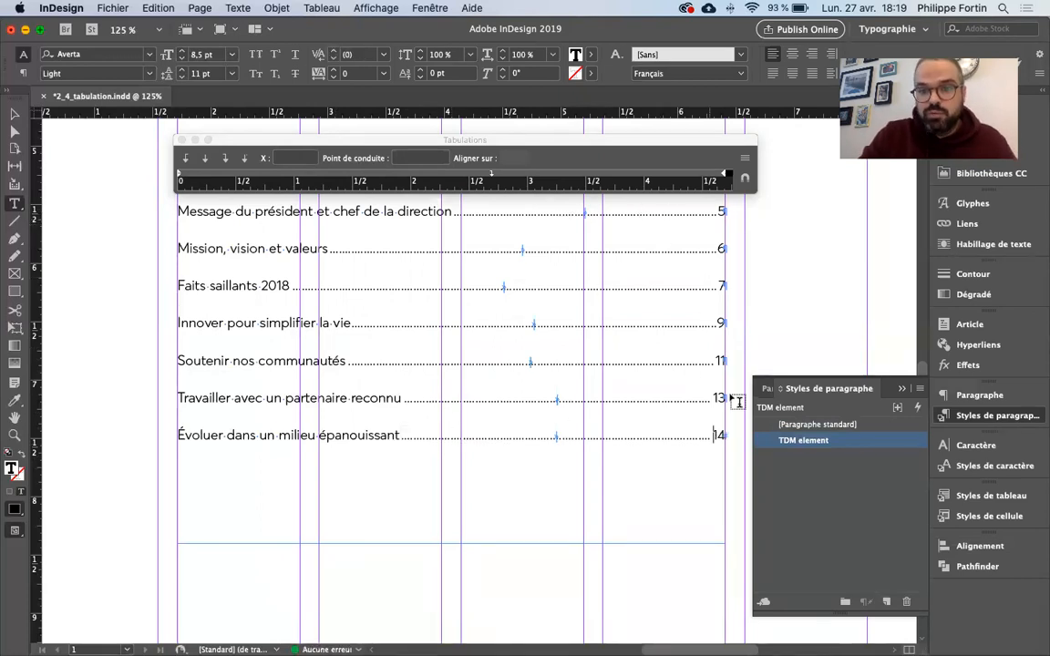
pyautogui.click(16, 111)
pyautogui.moveTo(722, 357)
pyautogui.mouseDown()
pyautogui.moveTo(677, 352)
pyautogui.moveTo(725, 353)
pyautogui.mouseUp()
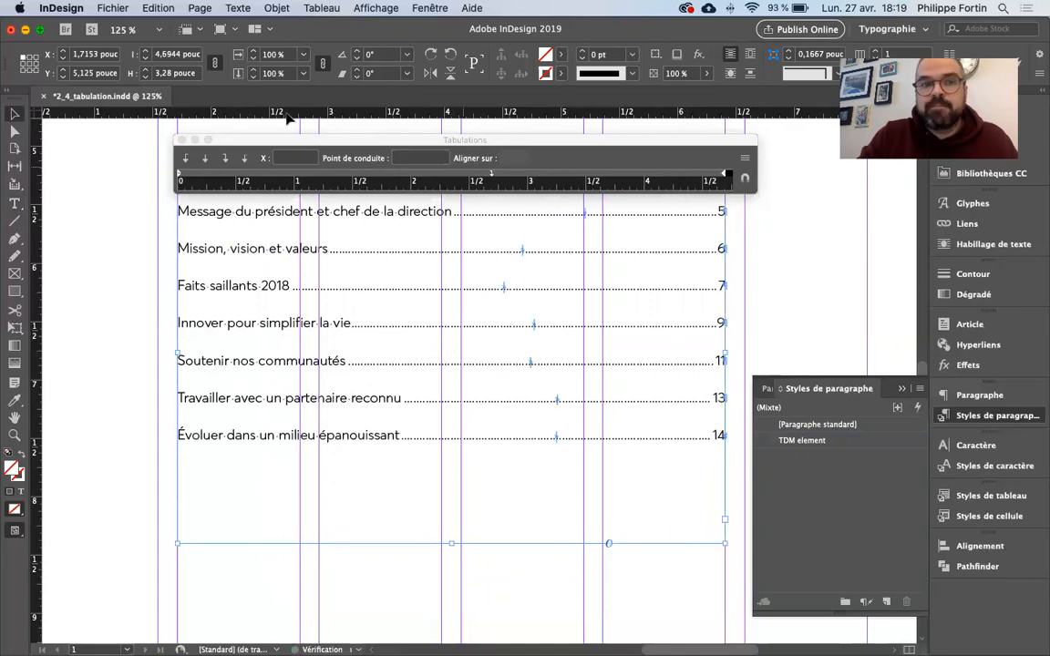